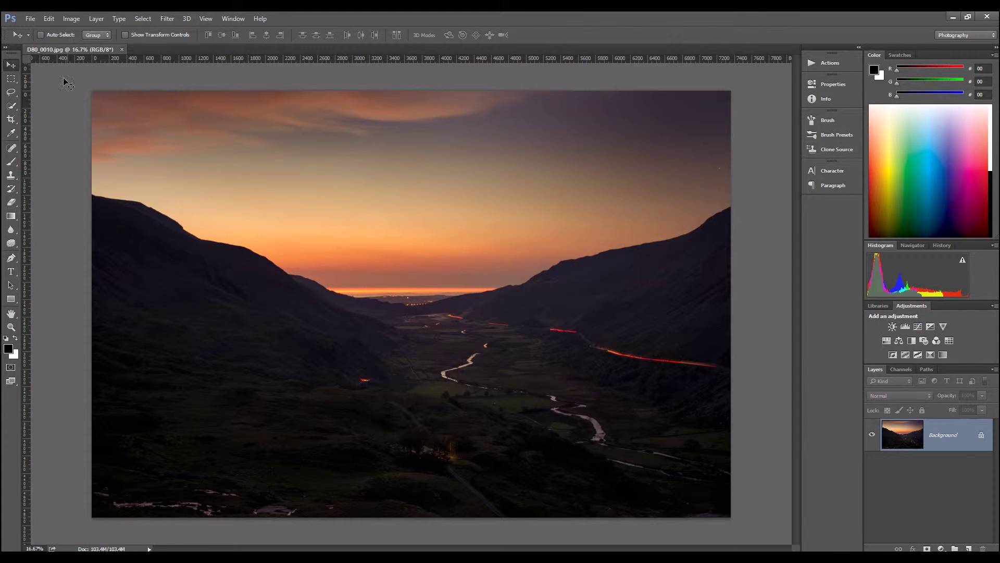
# Check the photo's current pixel dimensions and resolution in the Image Size settings.
pyautogui.click(73, 19)
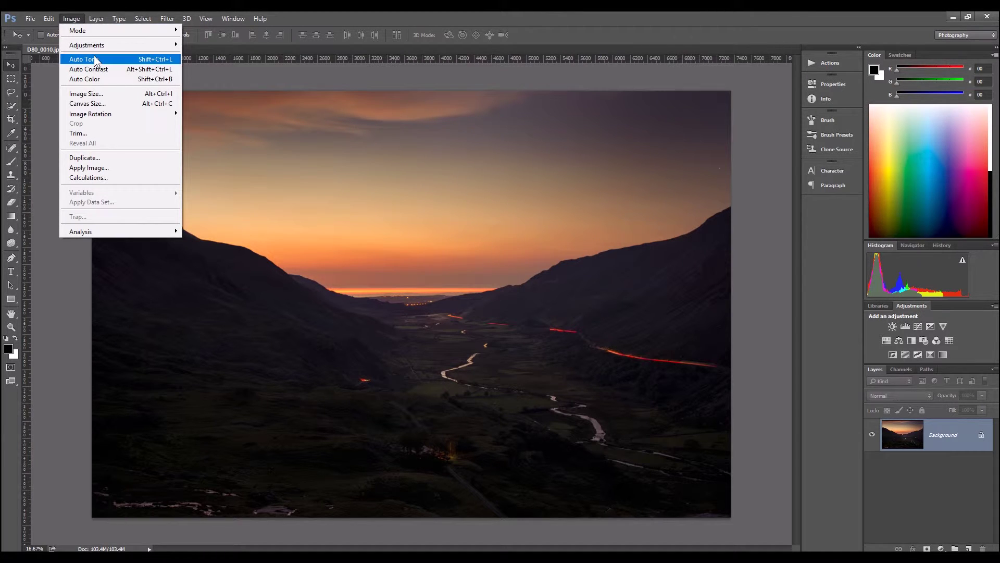
pyautogui.click(95, 93)
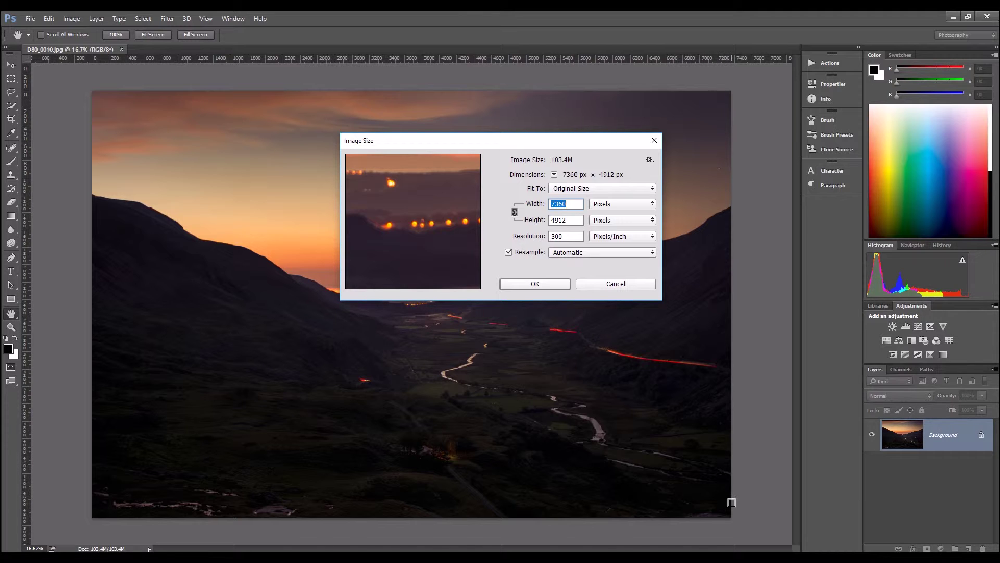
pyautogui.click(544, 284)
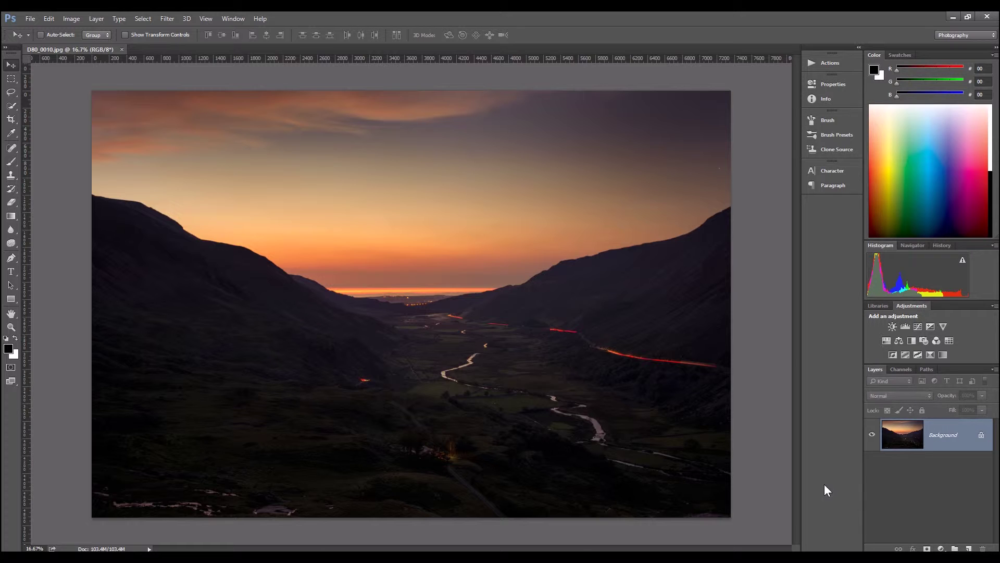
# Unlock the background layer and resize the image proportionally to a width of 1920 pixels.
pyautogui.click(982, 438)
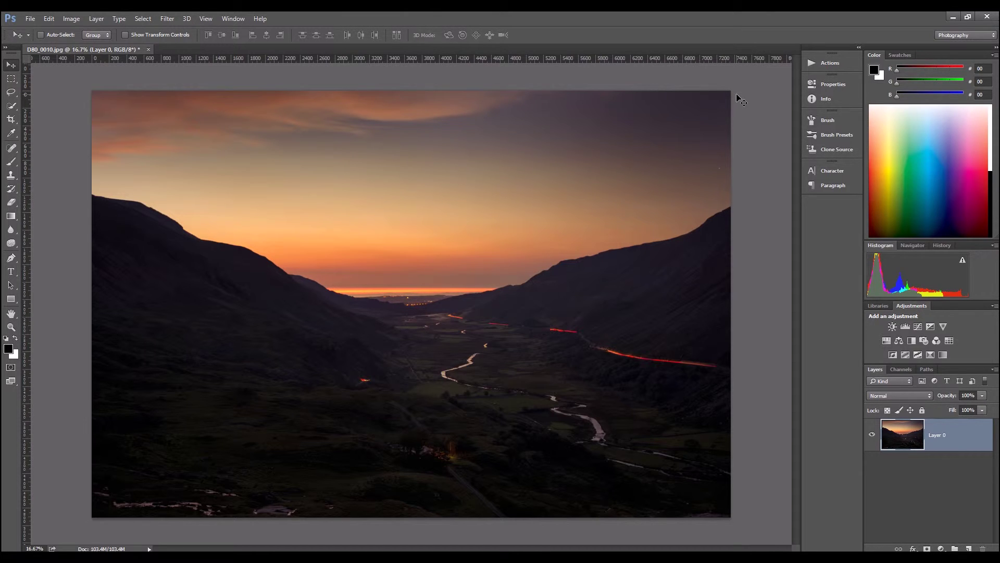
pyautogui.click(73, 21)
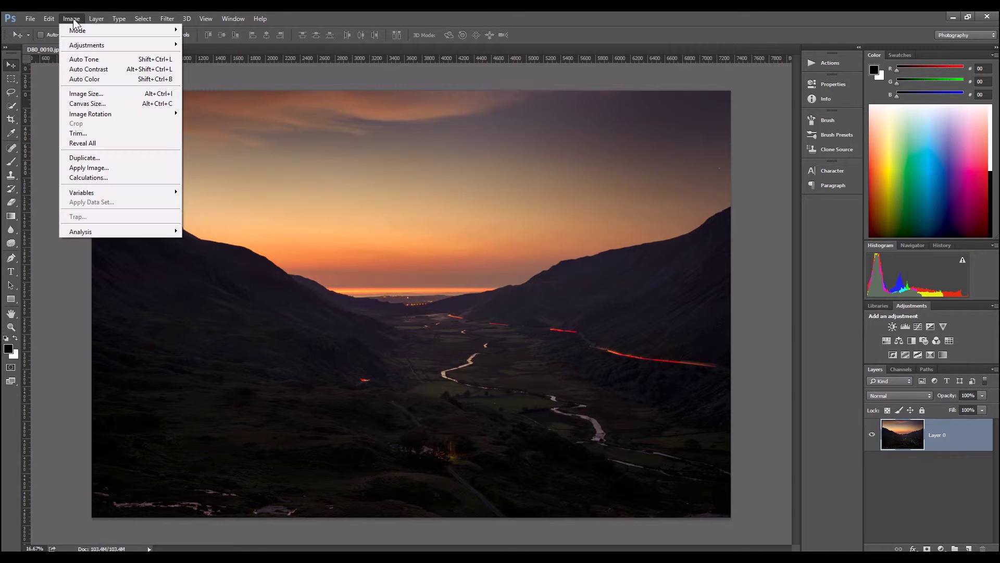
pyautogui.click(85, 95)
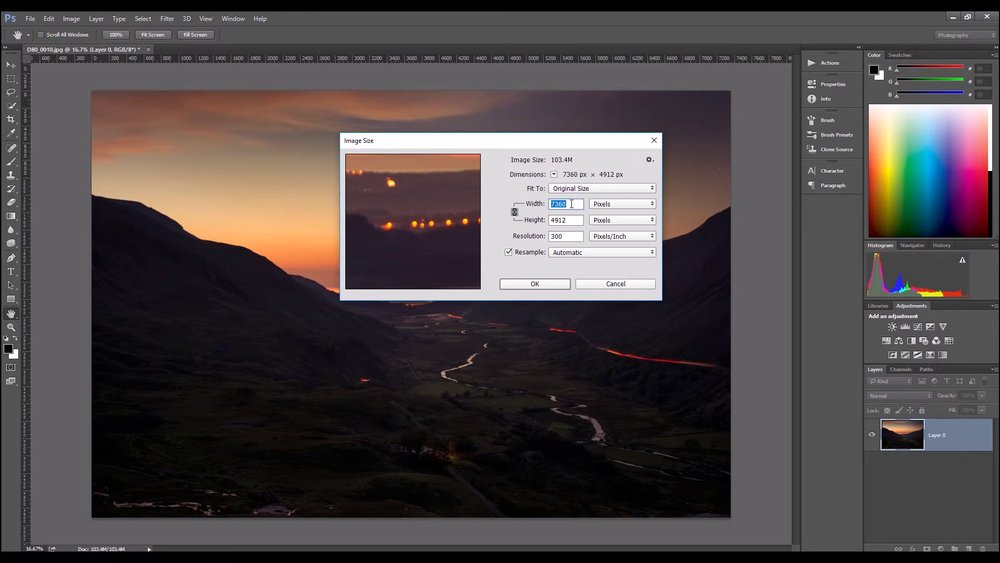
pyautogui.write('1920')
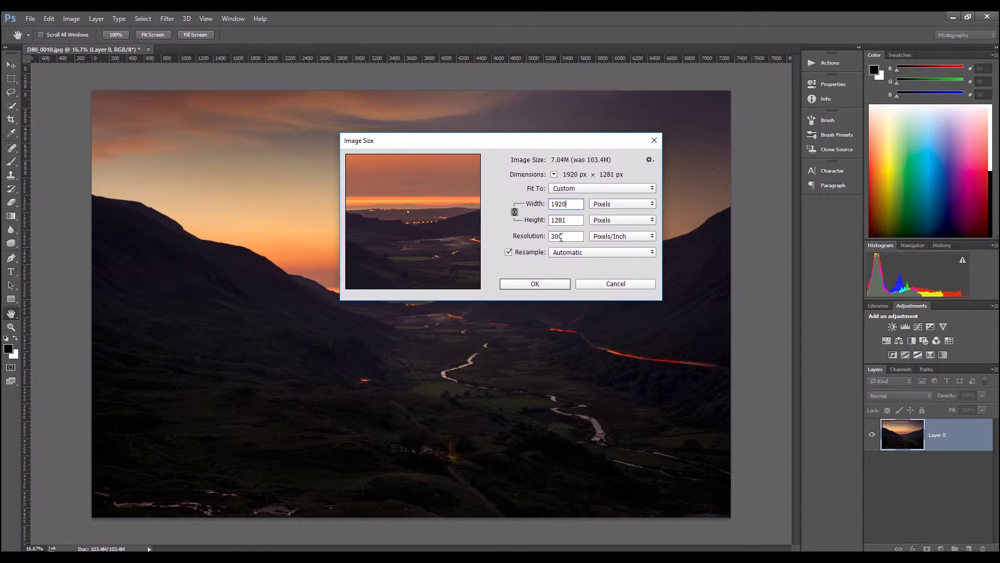
pyautogui.click(555, 285)
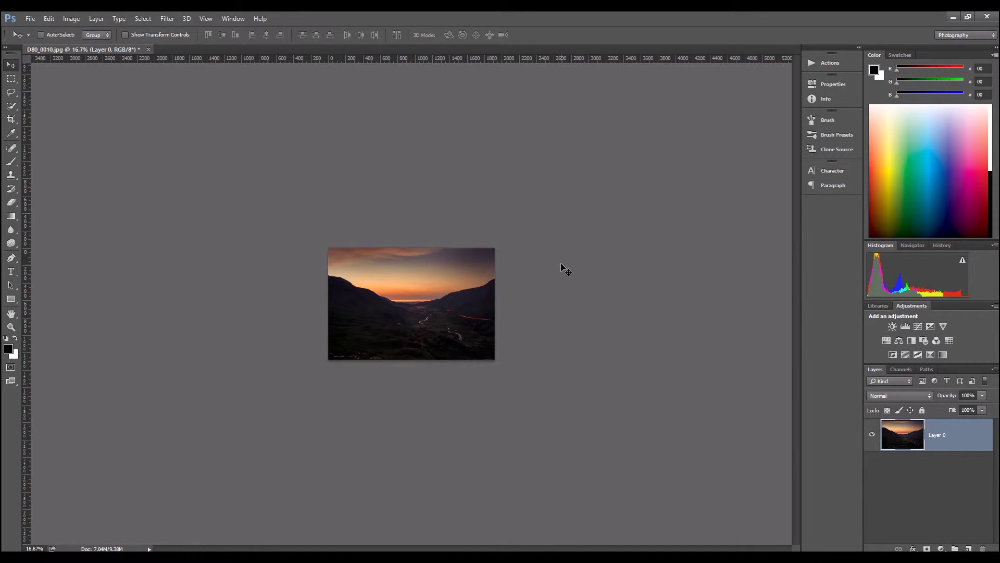
# Crop the canvas height to 1080 pixels, then move the photo down until its upper edge meets the canvas edge.
pyautogui.hotkey('ctrl', '+')
pyautogui.hotkey('ctrl', '+')
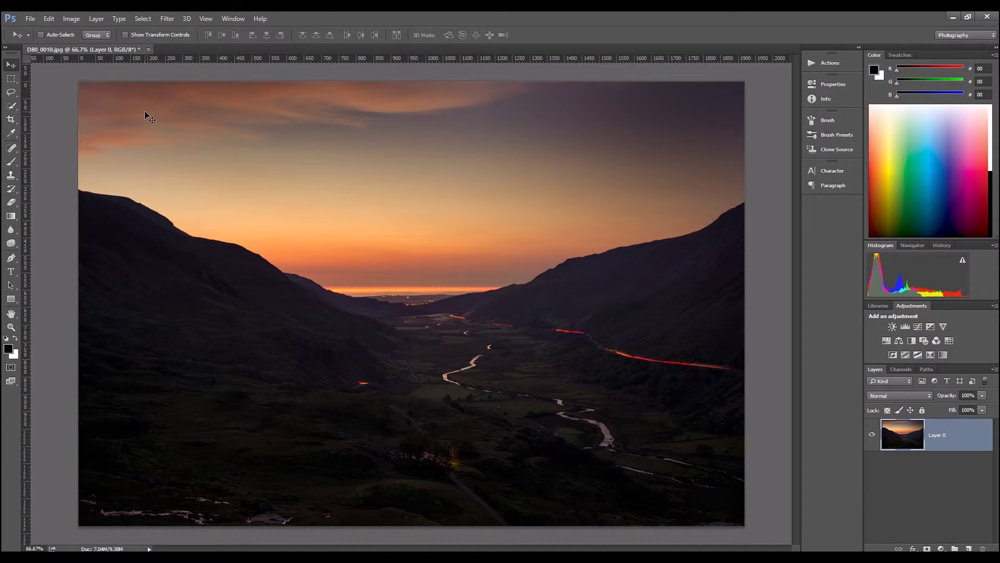
pyautogui.click(71, 18)
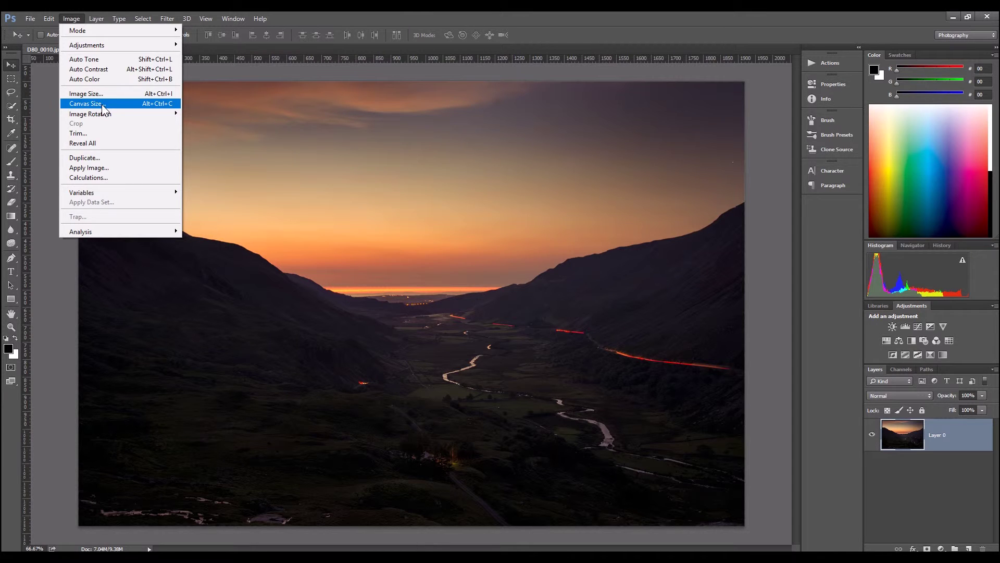
pyautogui.click(86, 103)
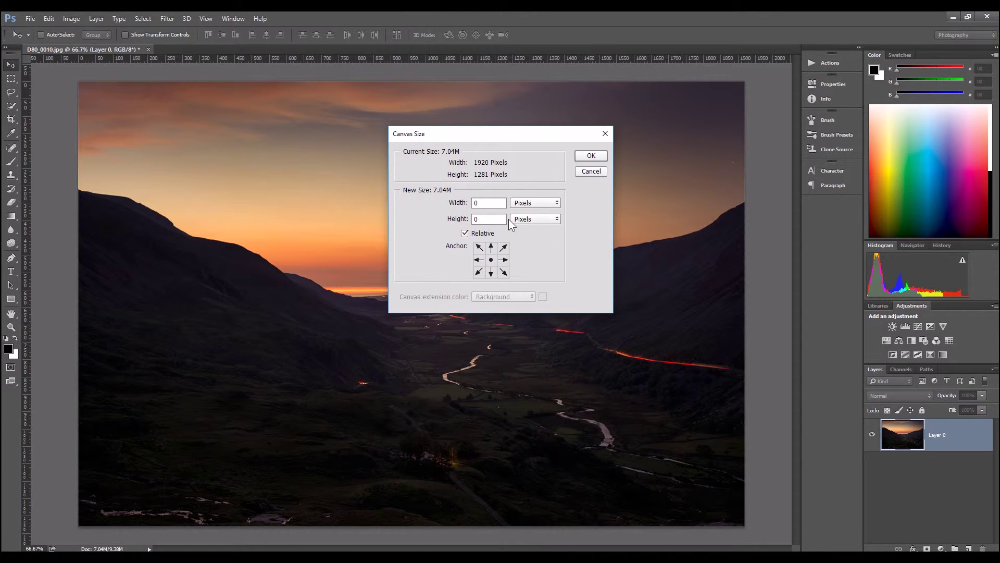
pyautogui.click(464, 234)
pyautogui.moveTo(491, 219); pyautogui.dragTo(458, 221)
pyautogui.write('1080')
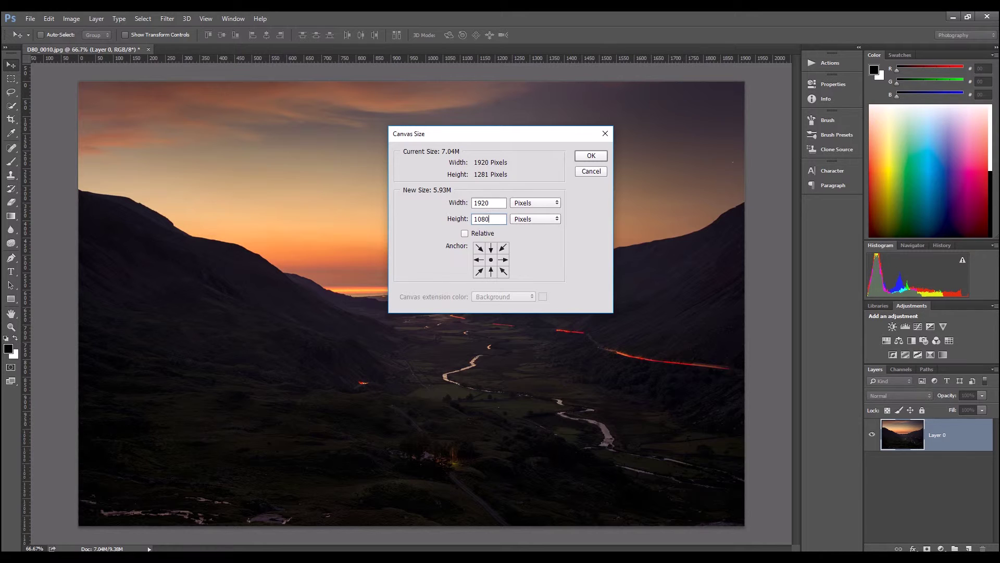
pyautogui.click(464, 233)
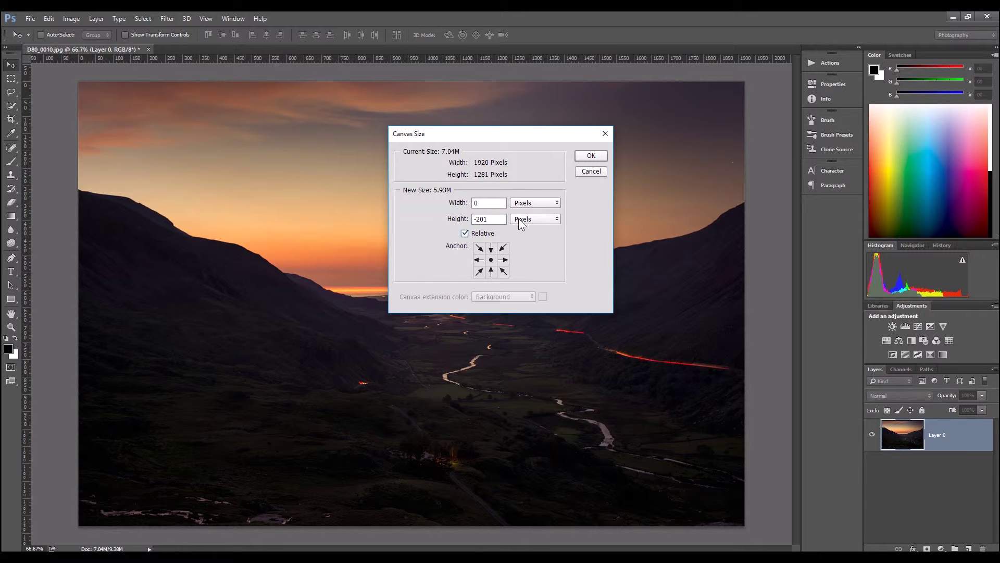
pyautogui.click(590, 156)
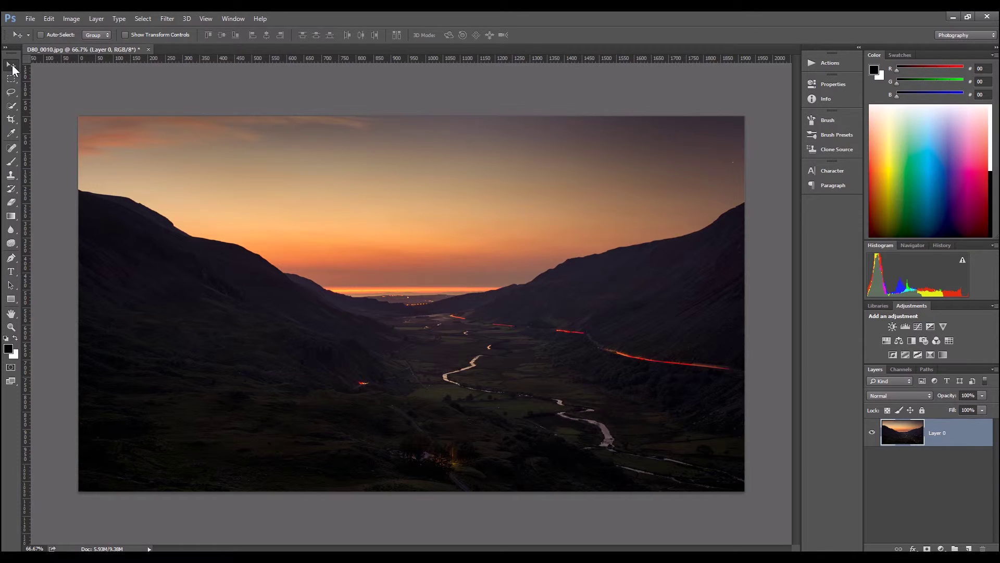
pyautogui.moveTo(341, 236)
pyautogui.mouseDown()
pyautogui.moveTo(342, 252)
pyautogui.moveTo(333, 201)
pyautogui.moveTo(430, 279)
pyautogui.moveTo(305, 165)
pyautogui.moveTo(377, 236)
pyautogui.moveTo(273, 185)
pyautogui.moveTo(330, 237)
pyautogui.moveTo(337, 231)
pyautogui.moveTo(320, 228)
pyautogui.moveTo(330, 233)
pyautogui.moveTo(330, 261)
pyautogui.moveTo(333, 183)
pyautogui.moveTo(330, 263)
pyautogui.moveTo(330, 252)
pyautogui.mouseUp()
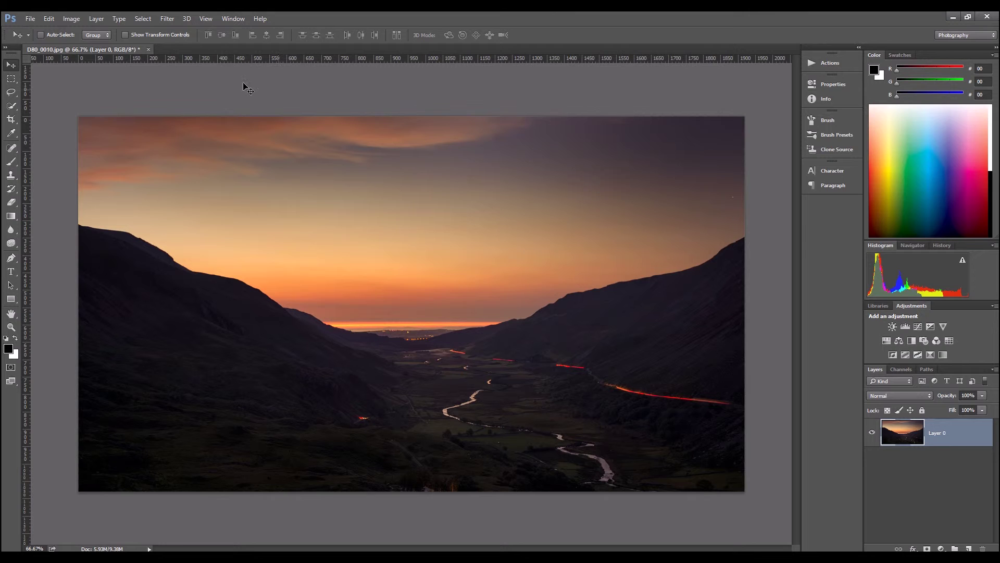
# Check the cropped image's width and height in the Image Size settings.
pyautogui.click(72, 21)
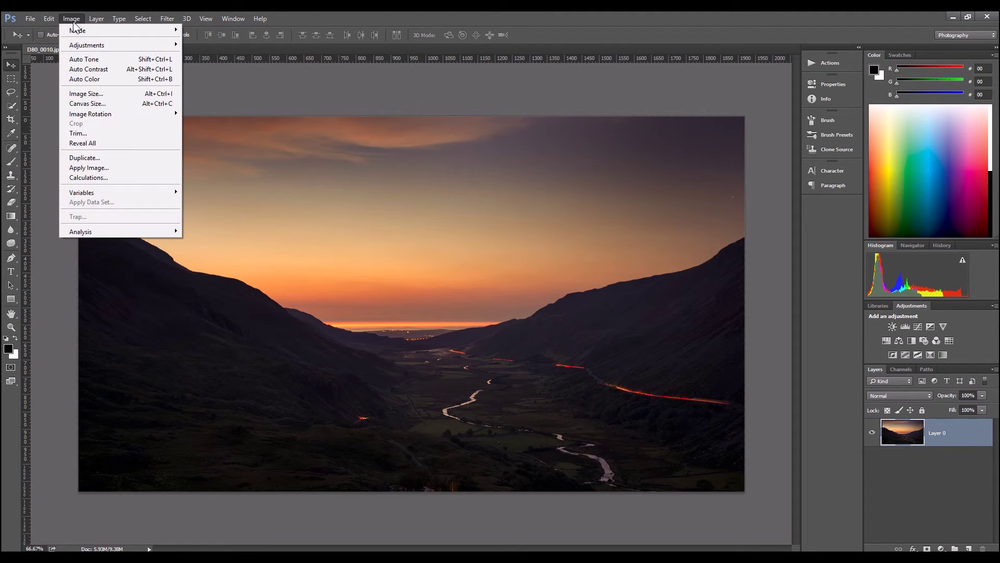
pyautogui.click(86, 95)
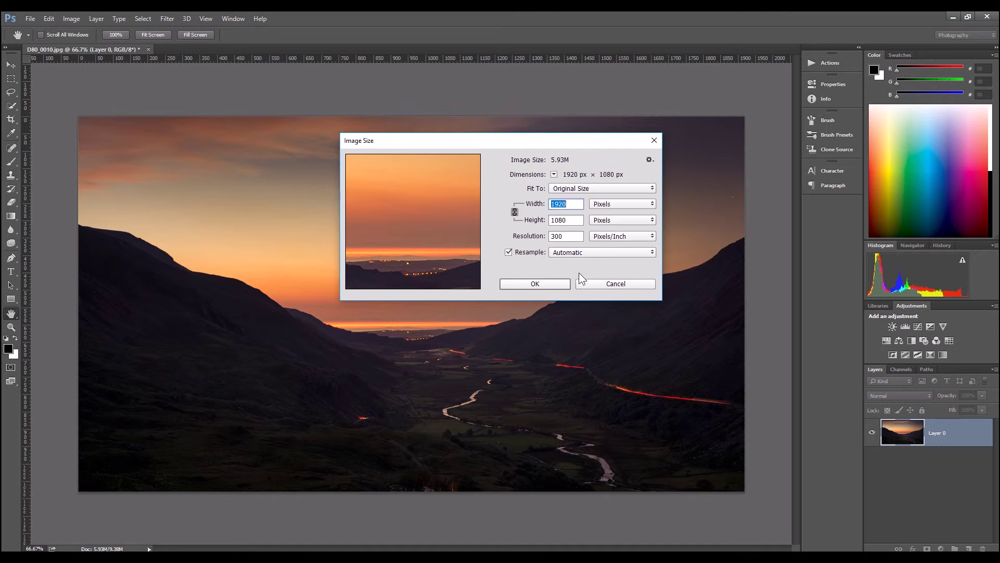
pyautogui.click(539, 282)
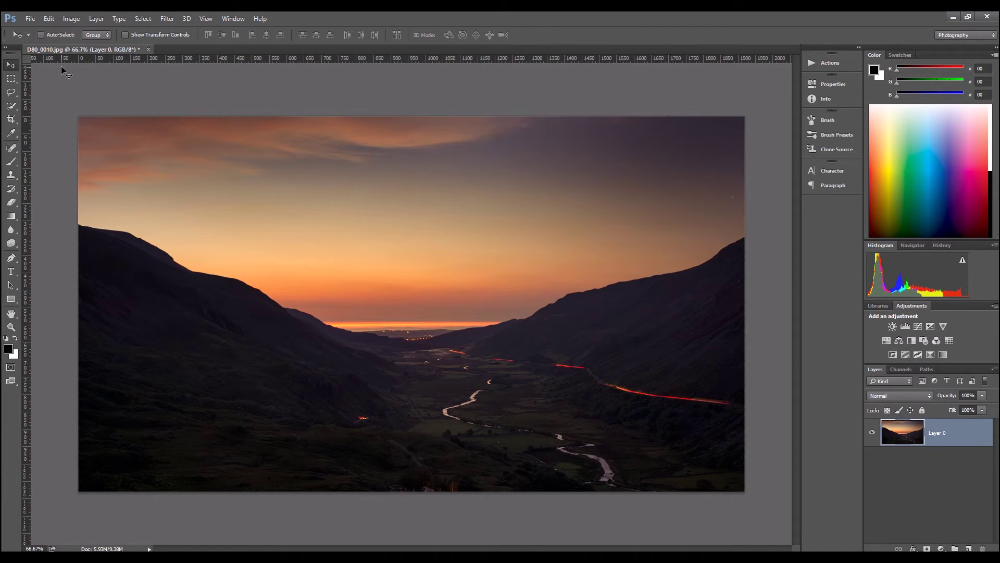
# Save the image in the Wallpaper folder as a JPEG named "D80_0010 wallpaper" at maximum quality 12 with the baseline standard format.
pyautogui.click(31, 21)
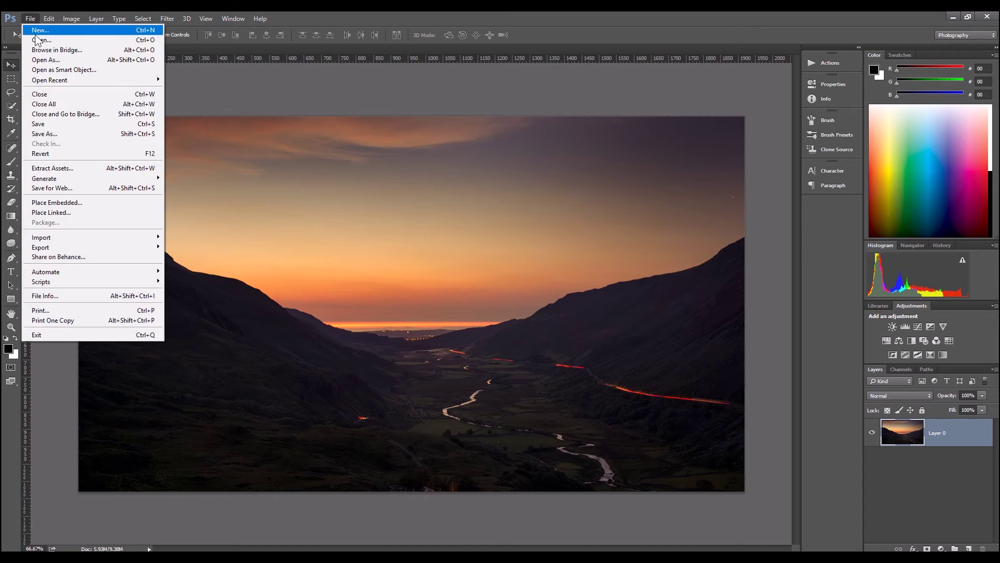
pyautogui.click(77, 133)
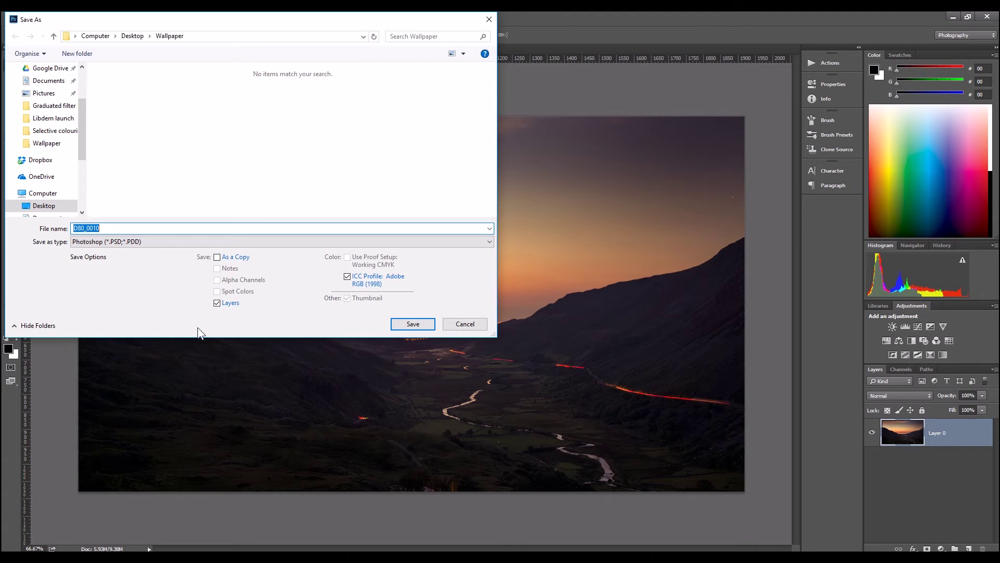
pyautogui.click(135, 241)
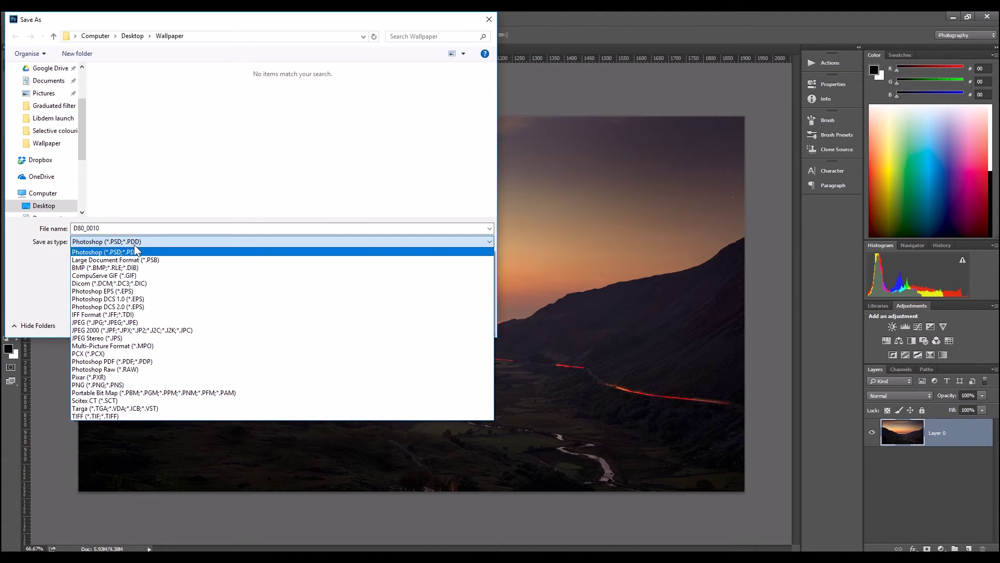
pyautogui.click(130, 322)
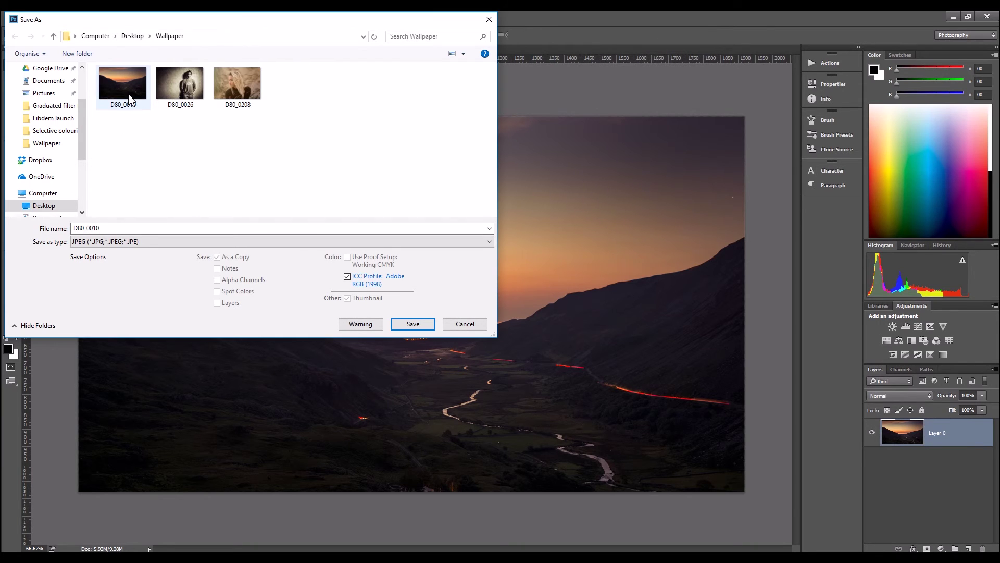
pyautogui.click(123, 228)
pyautogui.click(122, 228)
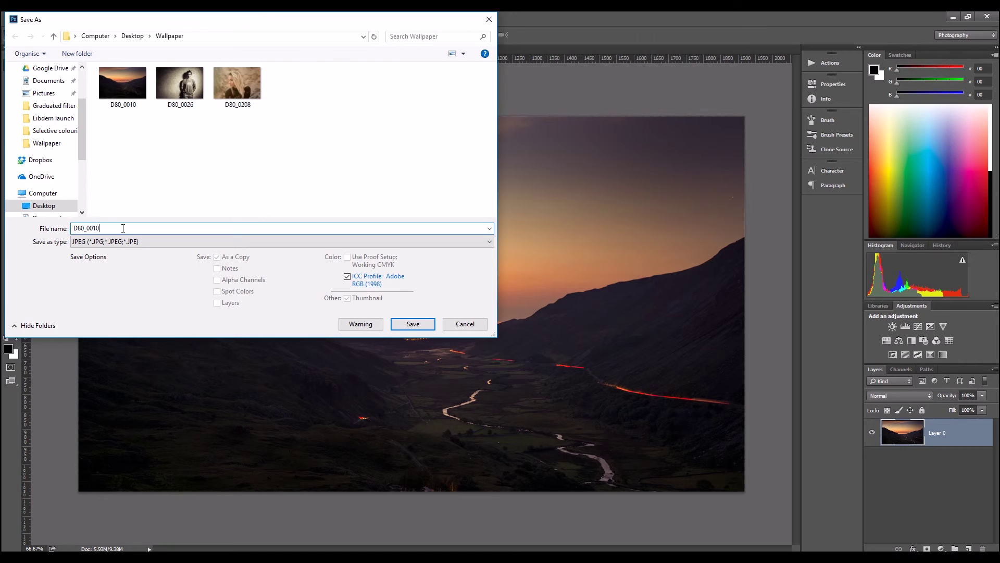
pyautogui.write('wallpaper')
pyautogui.click(413, 325)
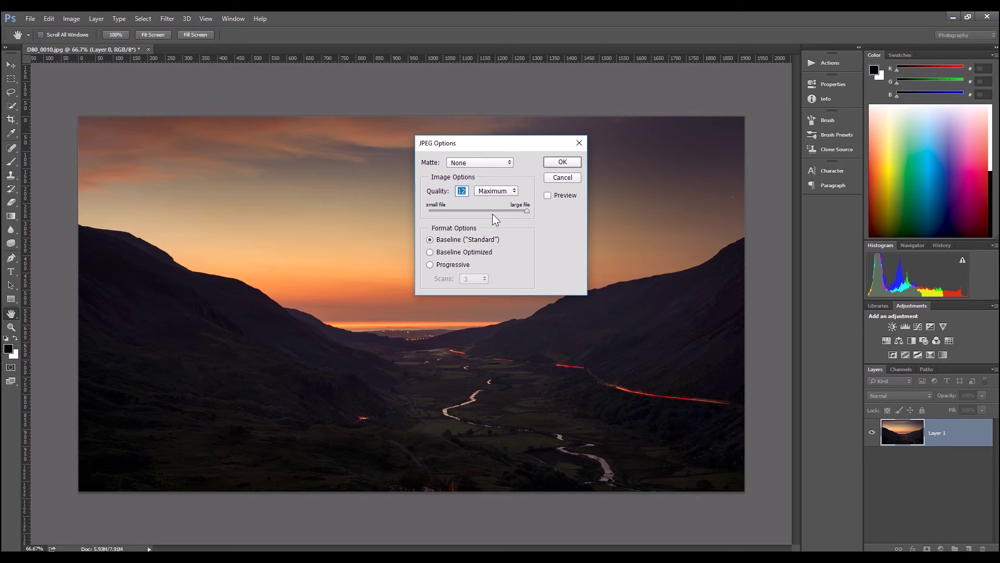
pyautogui.click(561, 163)
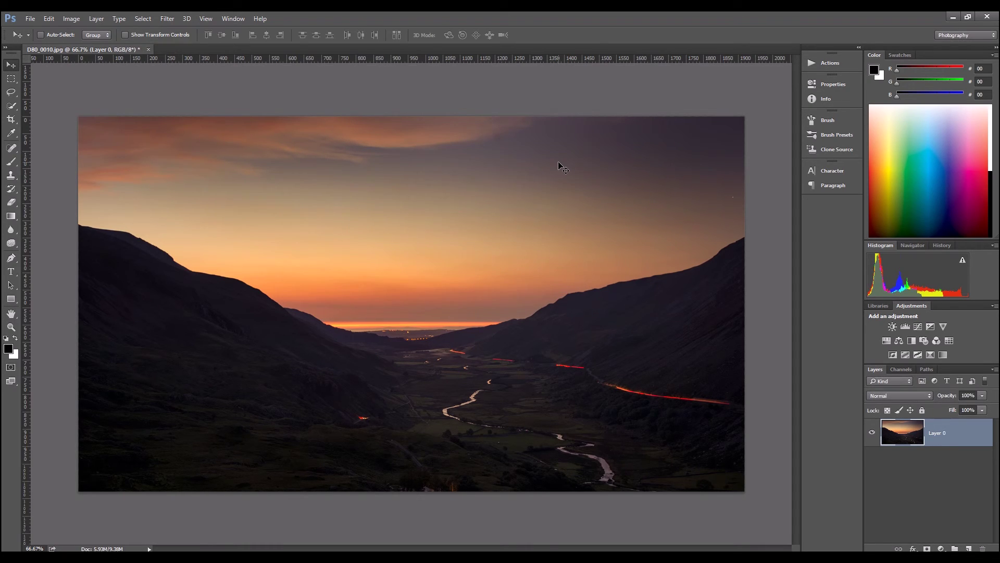
# Switch to the Windows desktop, set "D80_0010 wallpaper" from the Wallpaper folder as the desktop background, and minimize the folder window.
pyautogui.click(952, 17)
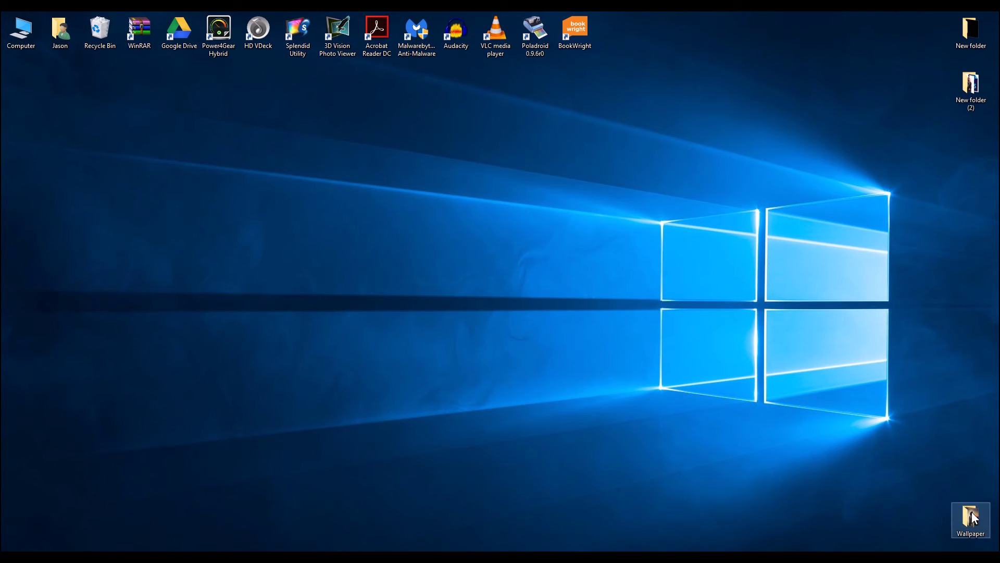
pyautogui.doubleClick(972, 517)
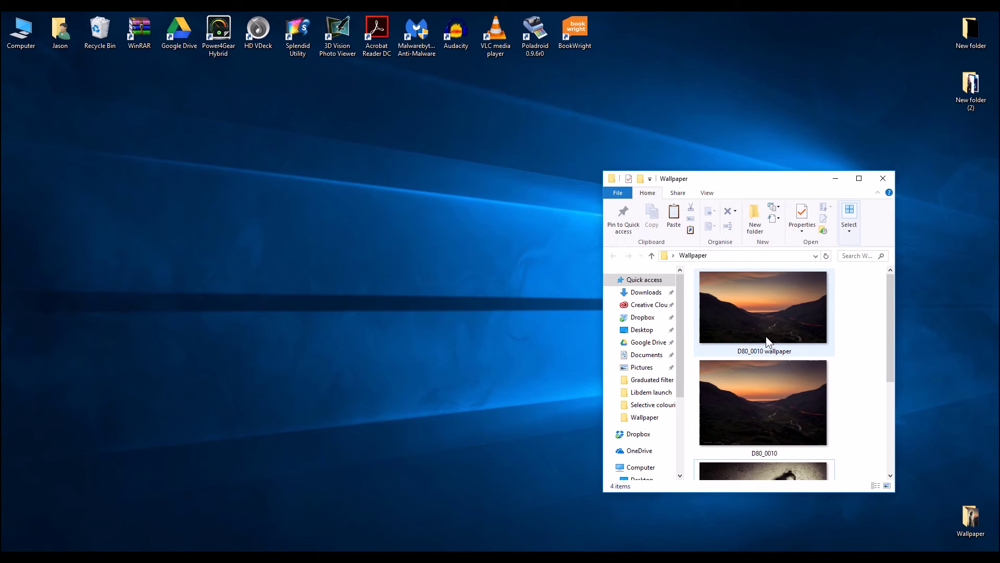
pyautogui.click(767, 342)
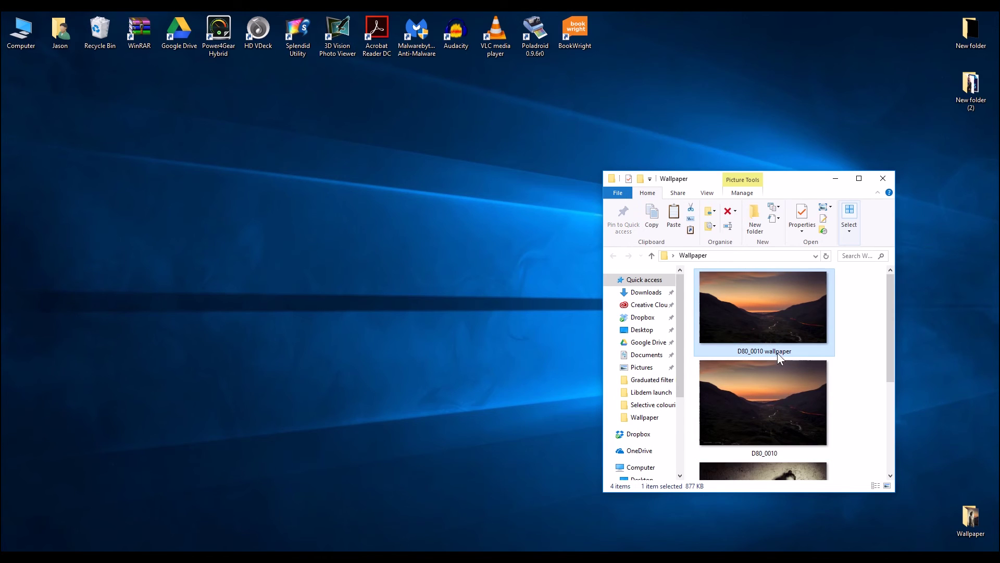
pyautogui.rightClick(770, 326)
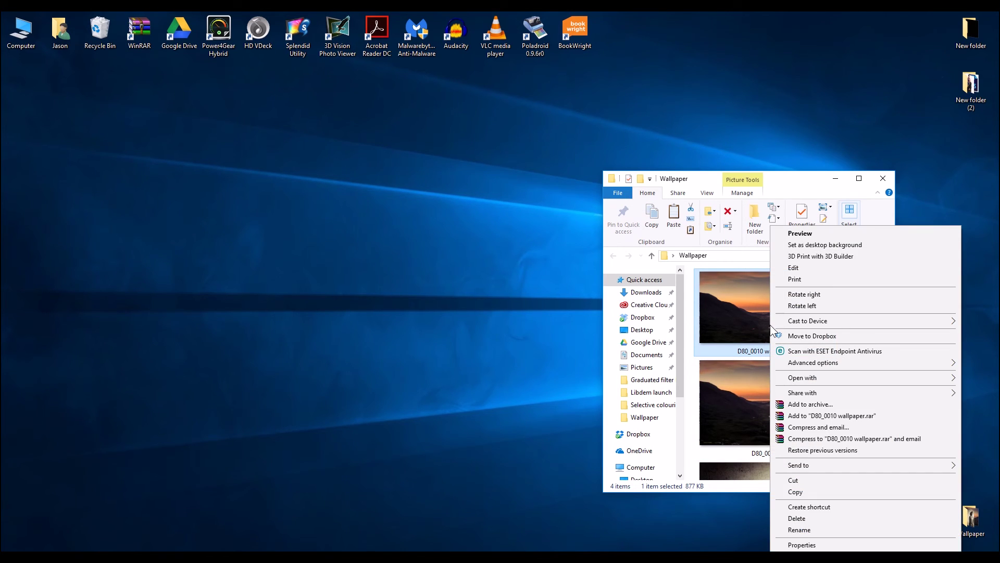
pyautogui.click(795, 246)
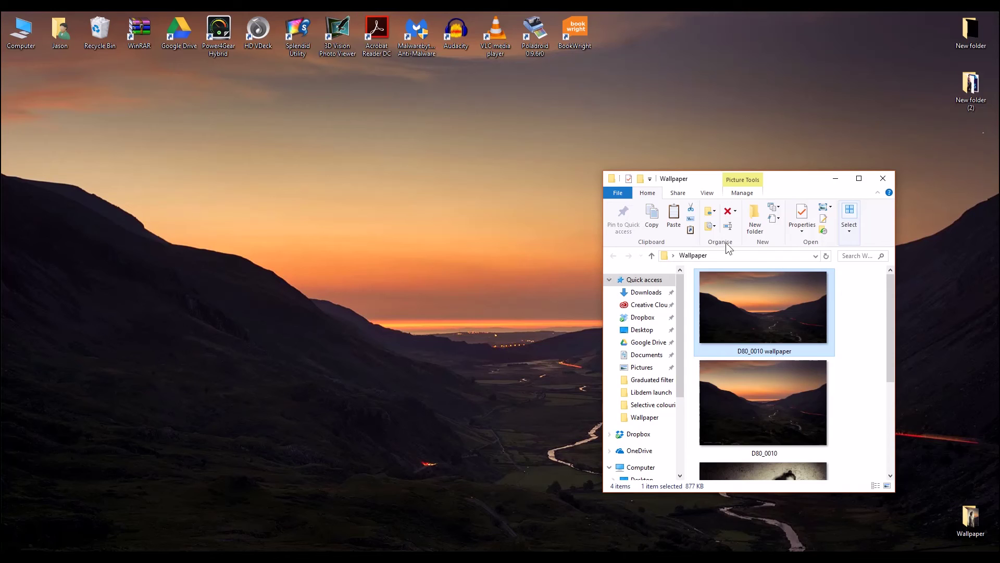
pyautogui.click(835, 178)
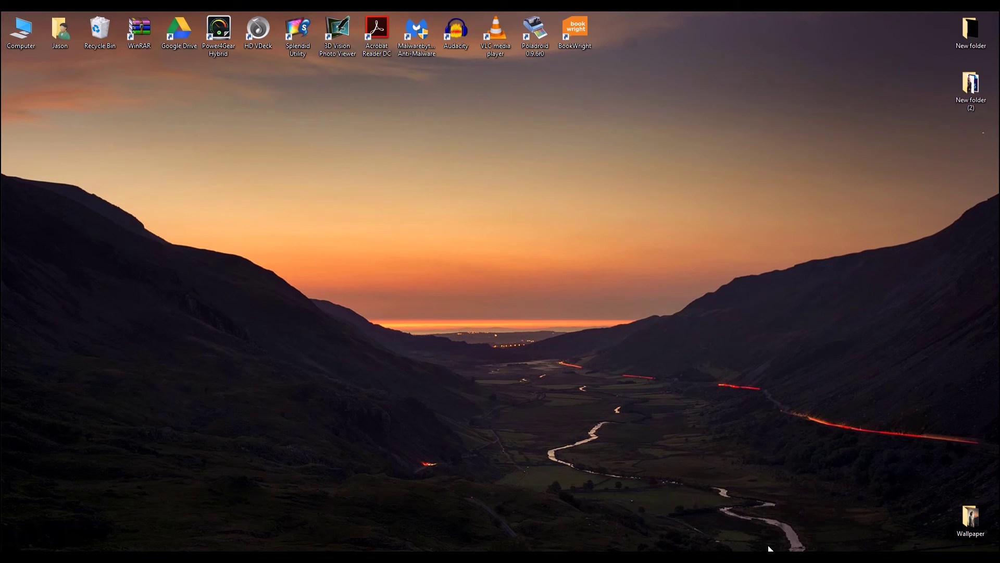